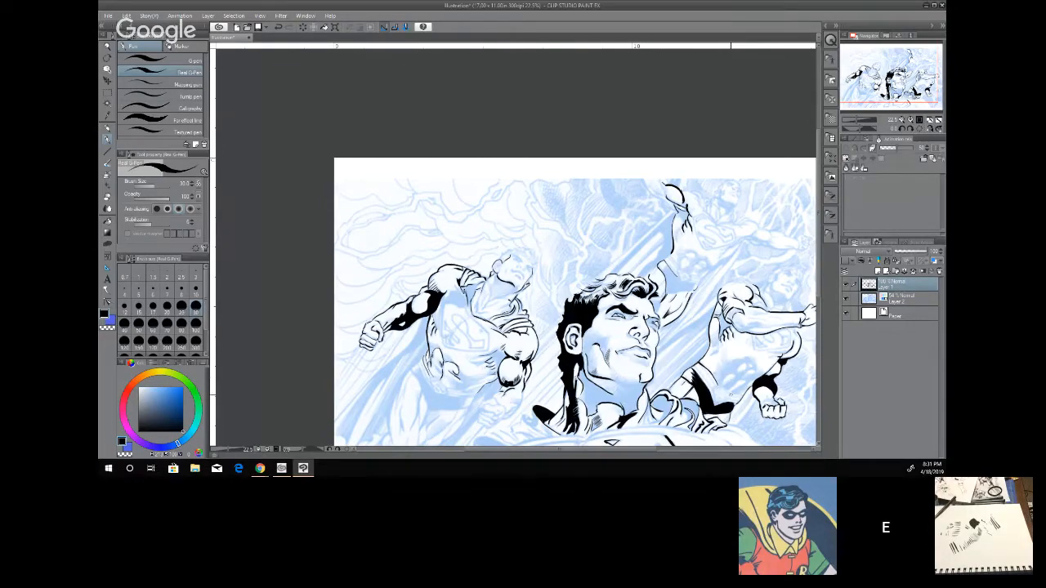
Ink the cape folds beside the large central Superman's neck and across his left-hand shoulder with the Real G-Pen
{"action": "left_click_drag", "start_coordinate": [729, 395], "coordinate": [741, 393]}
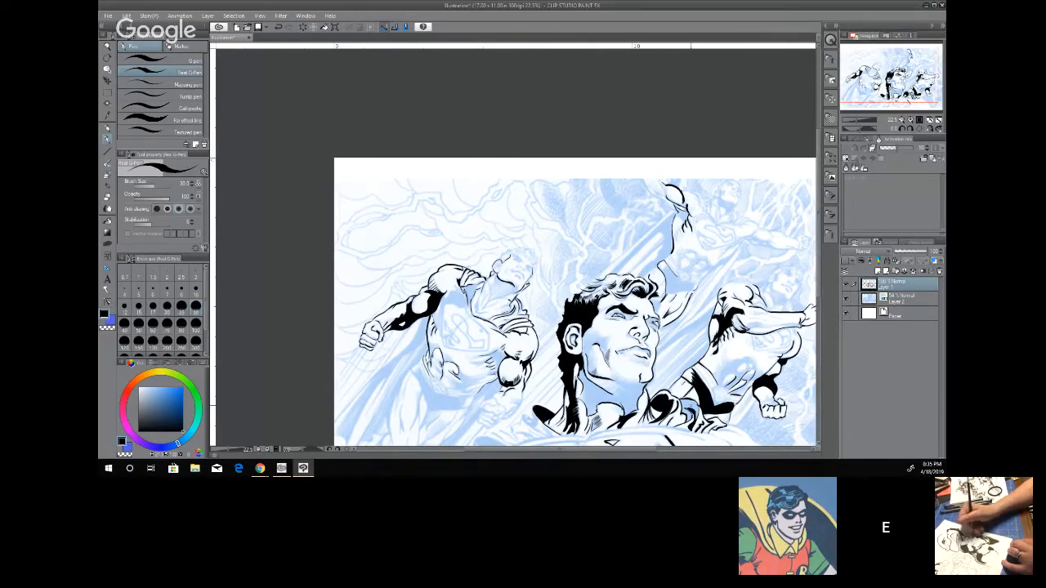
{"action": "left_click_drag", "start_coordinate": [691, 405], "coordinate": [696, 417]}
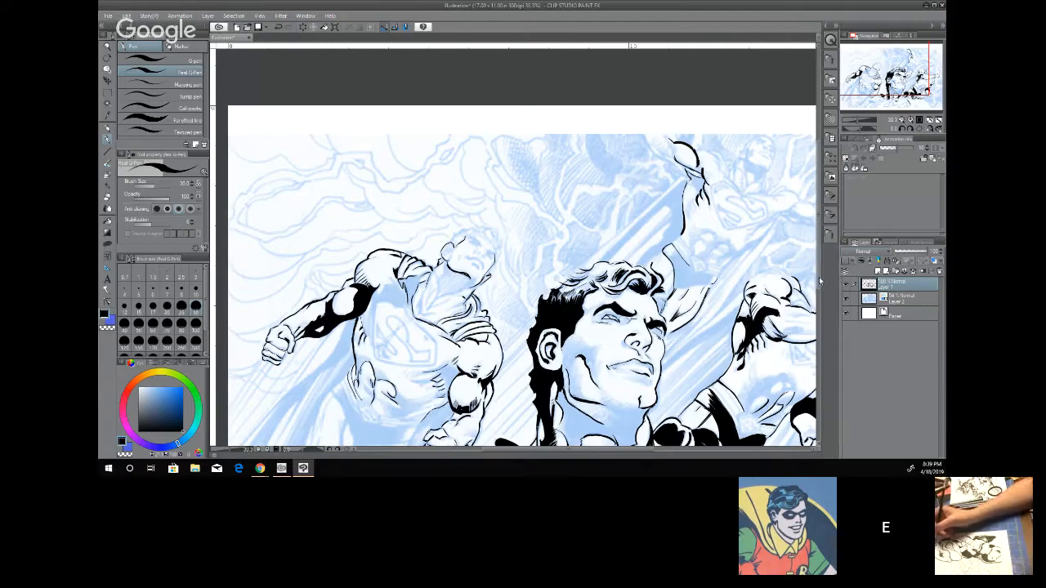
{"action": "scroll", "coordinate": [820, 282], "scroll_direction": "down", "scroll_amount": 5}
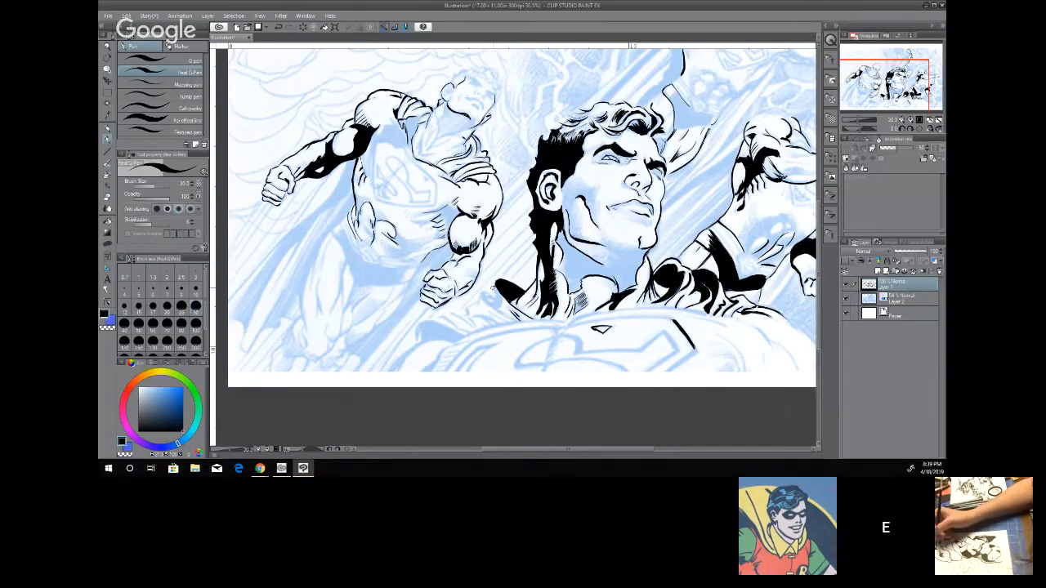
{"action": "mouse_move", "coordinate": [500, 294]}
{"action": "left_mouse_down"}
{"action": "mouse_move", "coordinate": [496, 305]}
{"action": "mouse_move", "coordinate": [482, 302]}
{"action": "mouse_move", "coordinate": [507, 316]}
{"action": "mouse_move", "coordinate": [478, 298]}
{"action": "mouse_move", "coordinate": [465, 315]}
{"action": "mouse_move", "coordinate": [473, 327]}
{"action": "mouse_move", "coordinate": [435, 314]}
{"action": "mouse_move", "coordinate": [415, 321]}
{"action": "mouse_move", "coordinate": [426, 321]}
{"action": "left_mouse_up"}
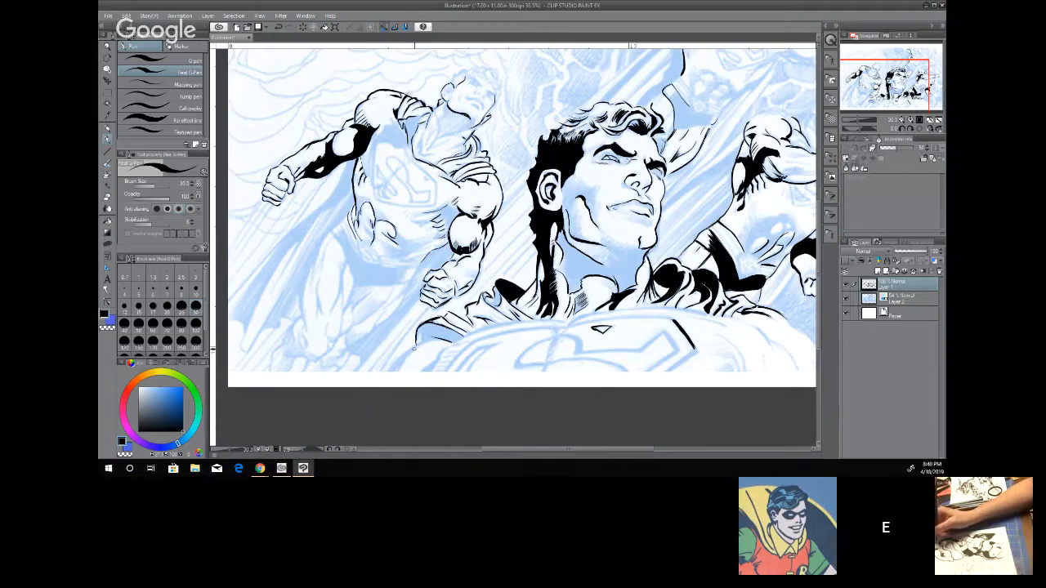
{"action": "left_click_drag", "start_coordinate": [413, 347], "coordinate": [454, 344]}
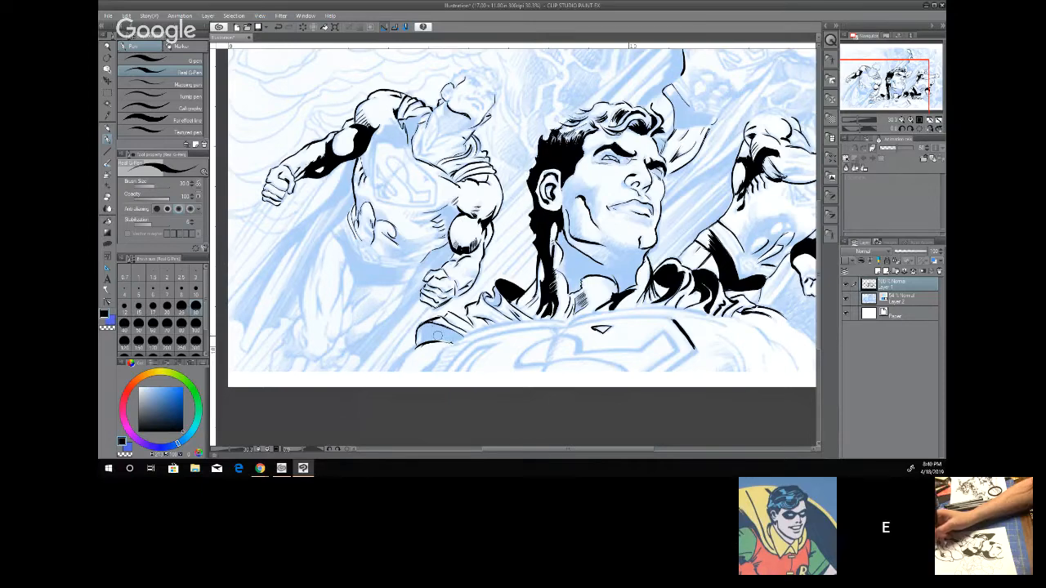
{"action": "left_click_drag", "start_coordinate": [434, 342], "coordinate": [454, 343]}
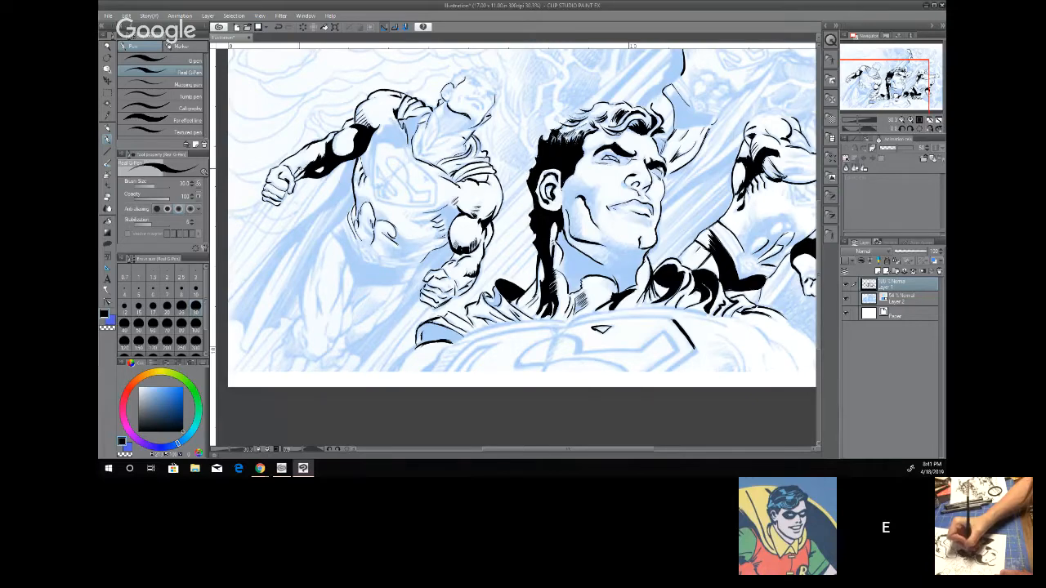
Add ink shading to the left flying figure's arms and black shadow along the side of his torso
{"action": "left_click_drag", "start_coordinate": [305, 162], "coordinate": [293, 169]}
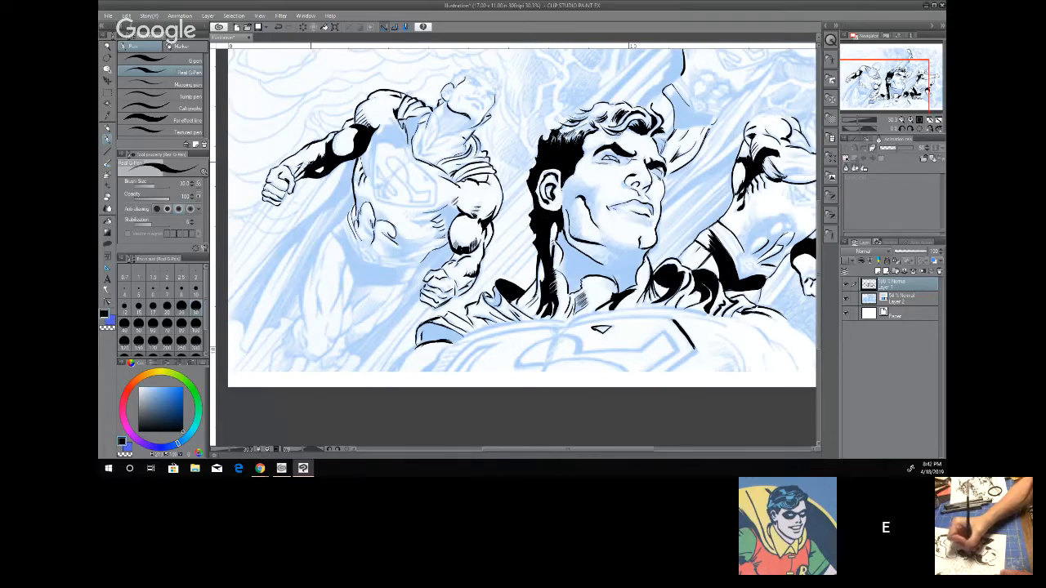
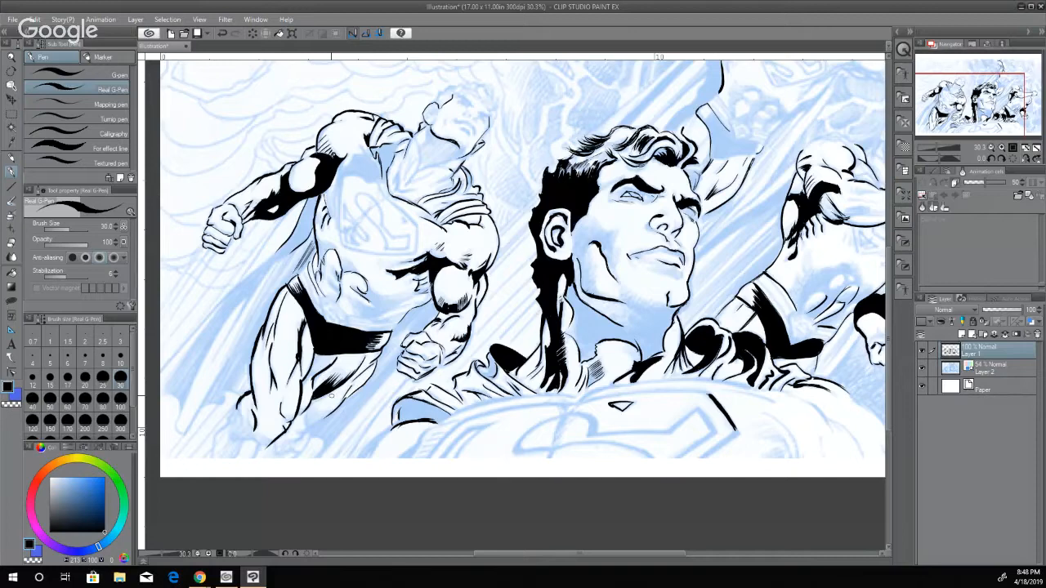
{"action": "left_click_drag", "start_coordinate": [430, 294], "coordinate": [399, 322]}
{"action": "left_click_drag", "start_coordinate": [432, 278], "coordinate": [422, 289]}
{"action": "mouse_move", "coordinate": [333, 240]}
{"action": "left_mouse_down"}
{"action": "mouse_move", "coordinate": [328, 252]}
{"action": "mouse_move", "coordinate": [315, 242]}
{"action": "left_mouse_up"}
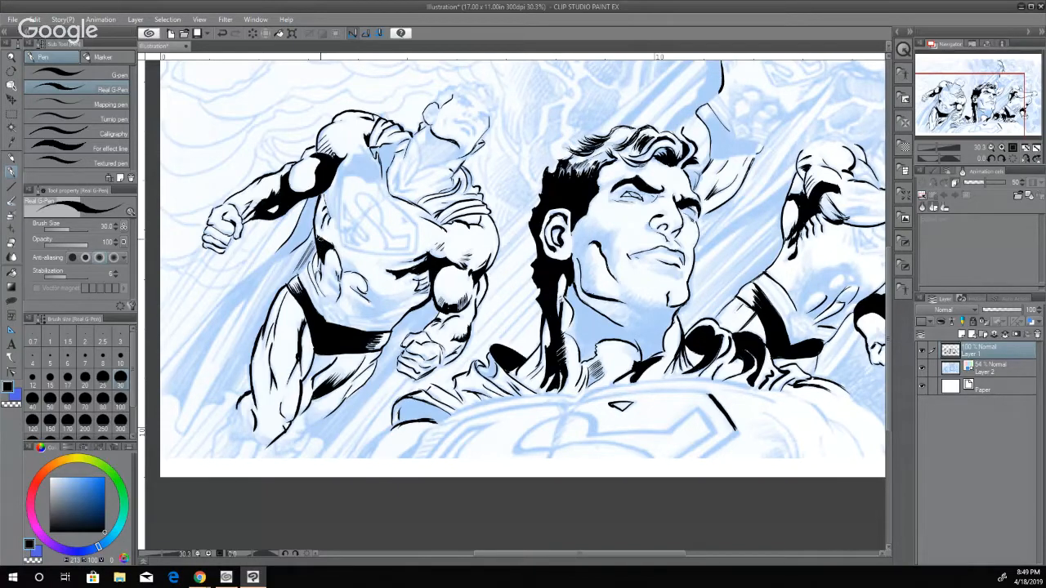
{"action": "mouse_move", "coordinate": [315, 260]}
{"action": "left_mouse_down"}
{"action": "mouse_move", "coordinate": [320, 294]}
{"action": "mouse_move", "coordinate": [315, 278]}
{"action": "left_mouse_up"}
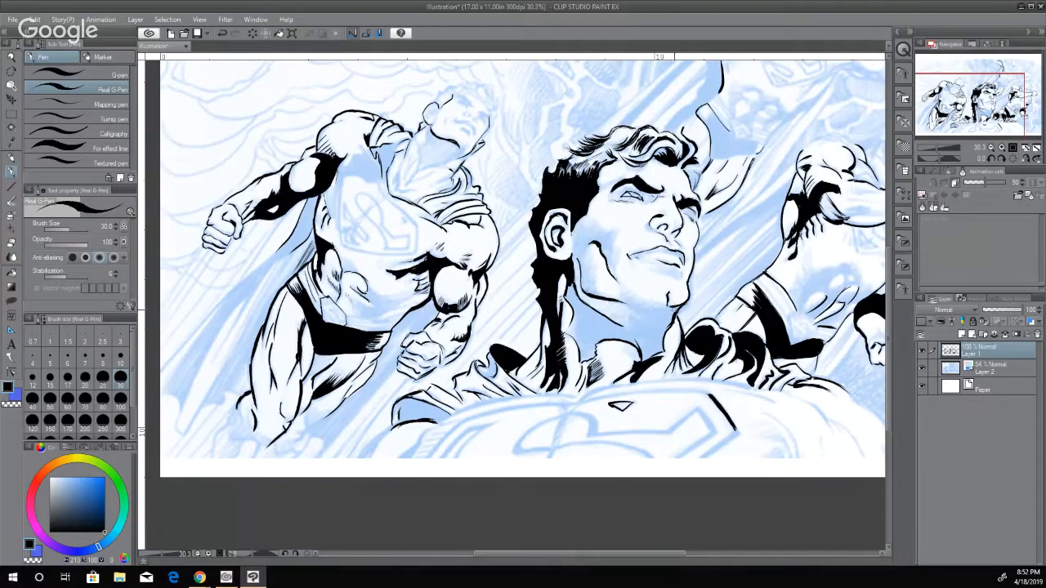
Fill the shadow under the central Superman's jaw and across his neck in solid black, down to the collar
{"action": "left_click_drag", "start_coordinate": [669, 324], "coordinate": [661, 350]}
{"action": "mouse_move", "coordinate": [642, 363]}
{"action": "left_mouse_down"}
{"action": "mouse_move", "coordinate": [642, 342]}
{"action": "mouse_move", "coordinate": [656, 346]}
{"action": "mouse_move", "coordinate": [666, 324]}
{"action": "mouse_move", "coordinate": [658, 345]}
{"action": "left_mouse_up"}
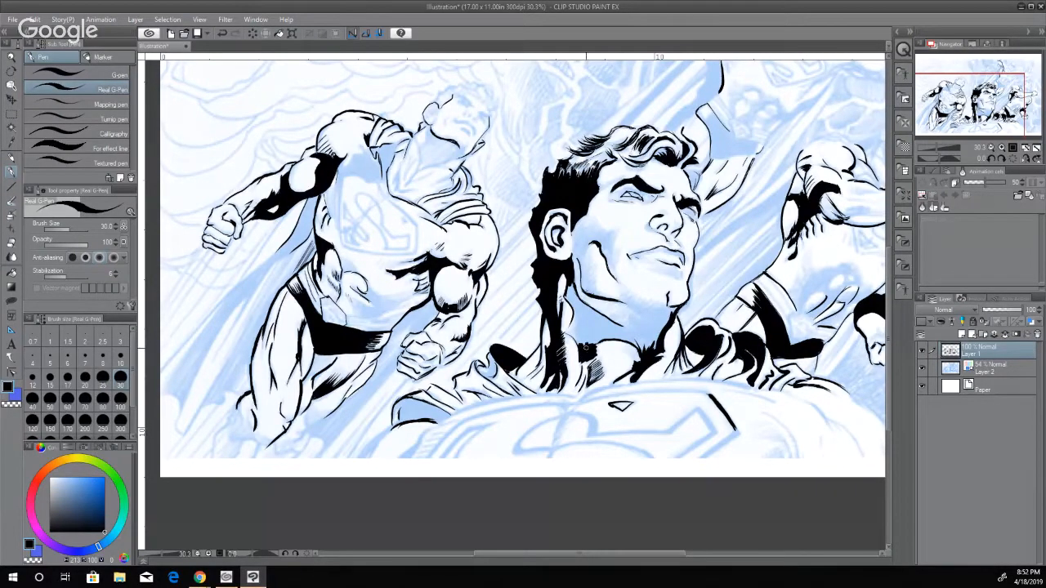
{"action": "left_click_drag", "start_coordinate": [580, 339], "coordinate": [611, 332]}
{"action": "left_click_drag", "start_coordinate": [577, 342], "coordinate": [612, 323]}
{"action": "left_click_drag", "start_coordinate": [663, 325], "coordinate": [674, 308]}
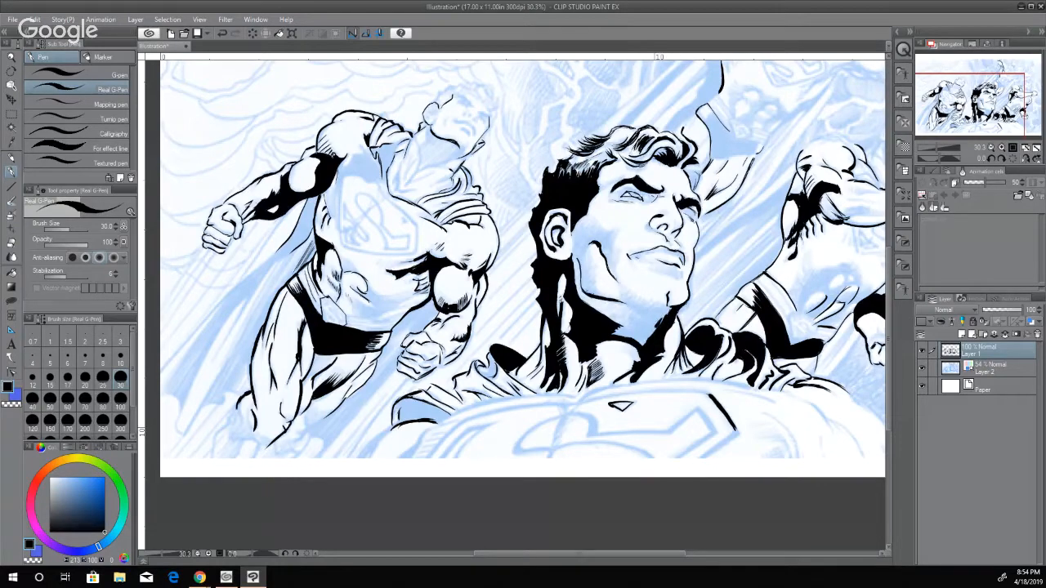
{"action": "mouse_move", "coordinate": [657, 320]}
{"action": "left_mouse_down"}
{"action": "mouse_move", "coordinate": [643, 345]}
{"action": "mouse_move", "coordinate": [632, 342]}
{"action": "mouse_move", "coordinate": [664, 314]}
{"action": "left_mouse_up"}
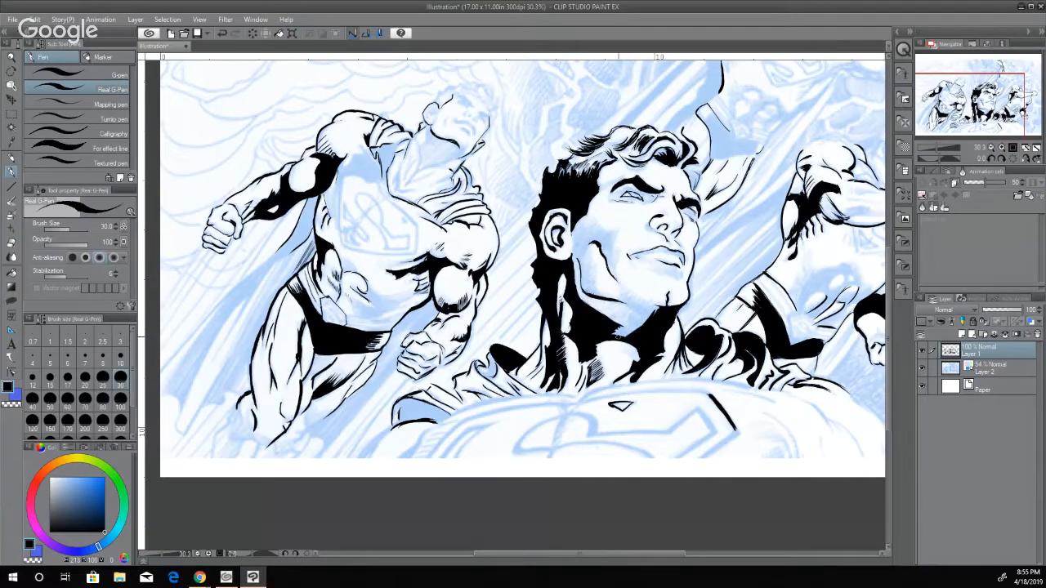
{"action": "mouse_move", "coordinate": [643, 326]}
{"action": "left_mouse_down"}
{"action": "mouse_move", "coordinate": [611, 335]}
{"action": "mouse_move", "coordinate": [654, 314]}
{"action": "left_mouse_up"}
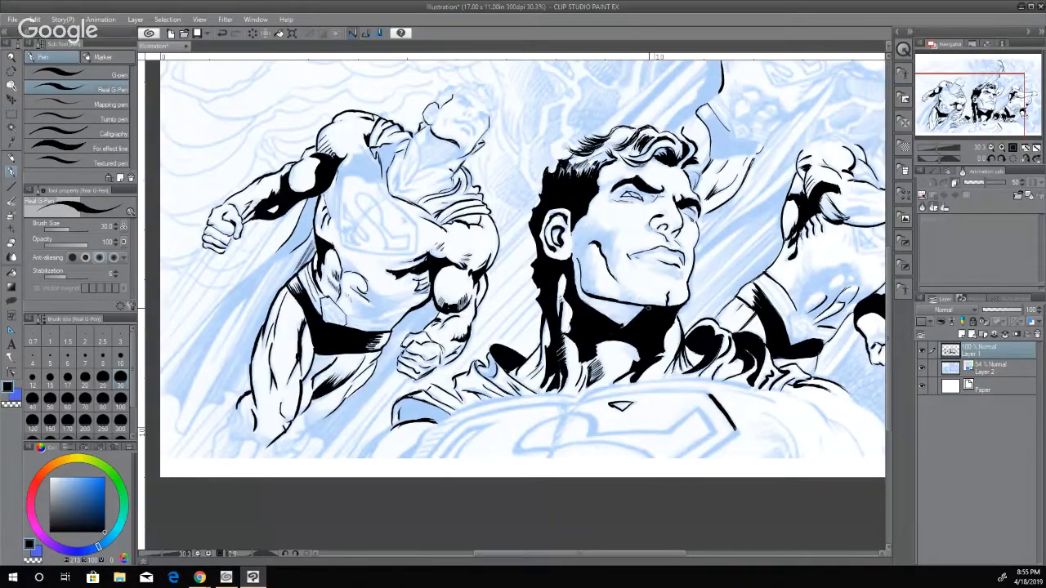
{"action": "mouse_move", "coordinate": [644, 309]}
{"action": "left_mouse_down"}
{"action": "mouse_move", "coordinate": [622, 326]}
{"action": "mouse_move", "coordinate": [631, 314]}
{"action": "left_mouse_up"}
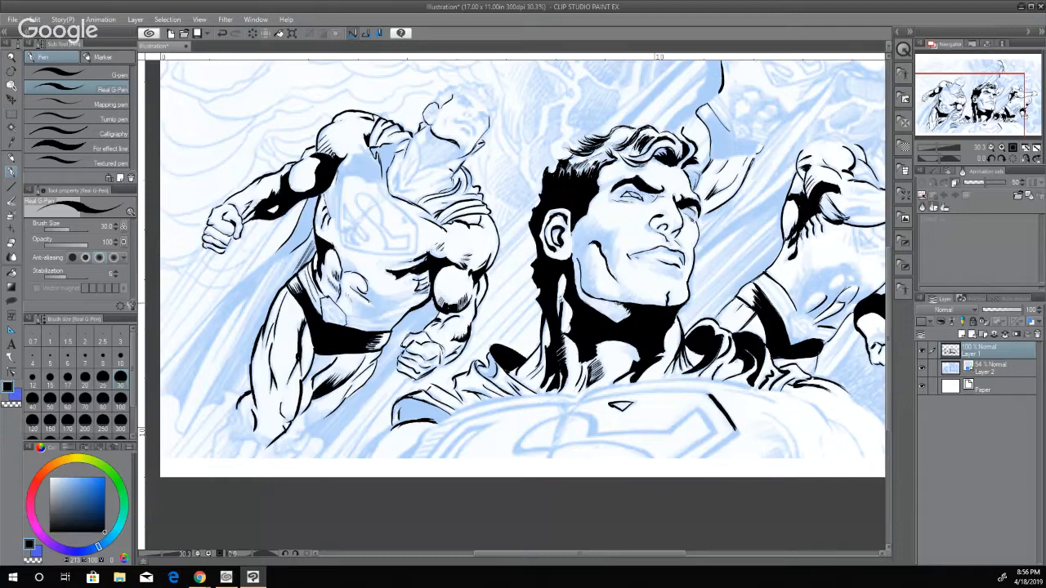
Set the drawing colour back to black and hatch beneath the central figure's chin and along his neck muscles
{"action": "key", "text": "x"}
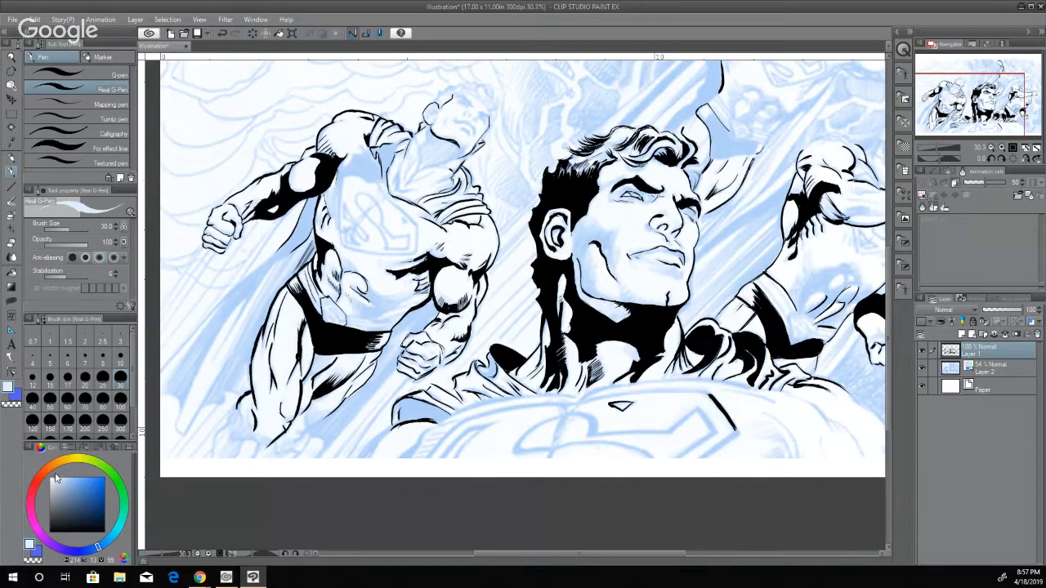
{"action": "left_click_drag", "start_coordinate": [57, 476], "coordinate": [106, 533]}
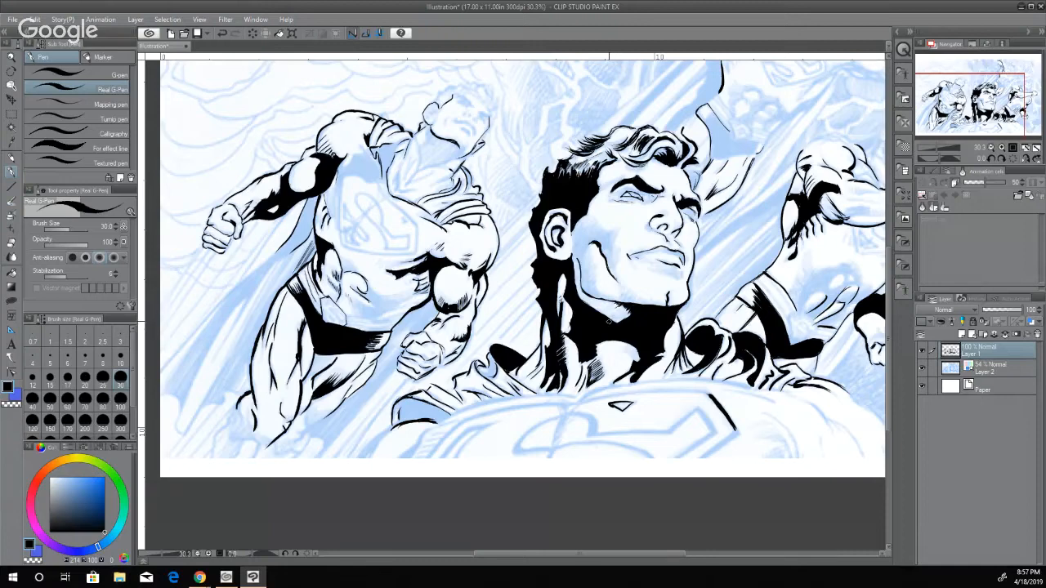
{"action": "mouse_move", "coordinate": [623, 310]}
{"action": "left_mouse_down"}
{"action": "mouse_move", "coordinate": [602, 321]}
{"action": "mouse_move", "coordinate": [623, 311]}
{"action": "left_mouse_up"}
{"action": "mouse_move", "coordinate": [580, 357]}
{"action": "left_mouse_down"}
{"action": "mouse_move", "coordinate": [574, 386]}
{"action": "mouse_move", "coordinate": [580, 366]}
{"action": "left_mouse_up"}
{"action": "left_click_drag", "start_coordinate": [576, 385], "coordinate": [570, 393]}
{"action": "left_click_drag", "start_coordinate": [577, 353], "coordinate": [574, 382]}
{"action": "mouse_move", "coordinate": [566, 326]}
{"action": "left_mouse_down"}
{"action": "mouse_move", "coordinate": [574, 362]}
{"action": "mouse_move", "coordinate": [560, 367]}
{"action": "left_mouse_up"}
{"action": "mouse_move", "coordinate": [559, 343]}
{"action": "left_mouse_down"}
{"action": "mouse_move", "coordinate": [562, 364]}
{"action": "mouse_move", "coordinate": [590, 364]}
{"action": "mouse_move", "coordinate": [589, 383]}
{"action": "mouse_move", "coordinate": [590, 372]}
{"action": "left_mouse_up"}
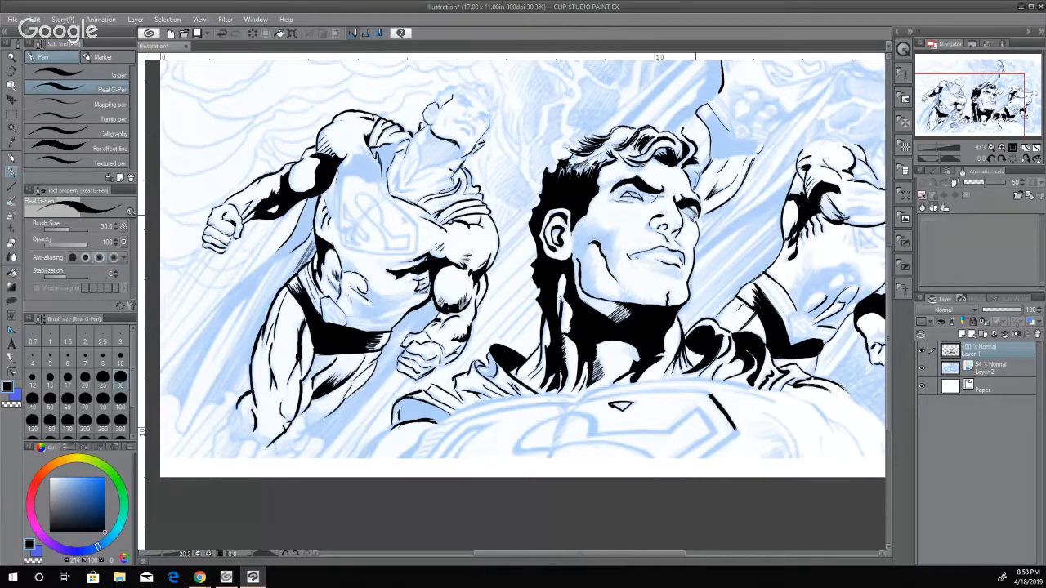
Detail the central Superman's eyes and ink extra shadows in the cape folds on his left-hand shoulder
{"action": "left_click_drag", "start_coordinate": [691, 210], "coordinate": [698, 217]}
{"action": "left_click_drag", "start_coordinate": [678, 194], "coordinate": [684, 198]}
{"action": "mouse_move", "coordinate": [488, 397]}
{"action": "left_mouse_down"}
{"action": "mouse_move", "coordinate": [462, 391]}
{"action": "mouse_move", "coordinate": [473, 394]}
{"action": "left_mouse_up"}
{"action": "mouse_move", "coordinate": [488, 356]}
{"action": "left_mouse_down"}
{"action": "mouse_move", "coordinate": [487, 345]}
{"action": "mouse_move", "coordinate": [491, 376]}
{"action": "mouse_move", "coordinate": [475, 368]}
{"action": "mouse_move", "coordinate": [485, 367]}
{"action": "left_mouse_up"}
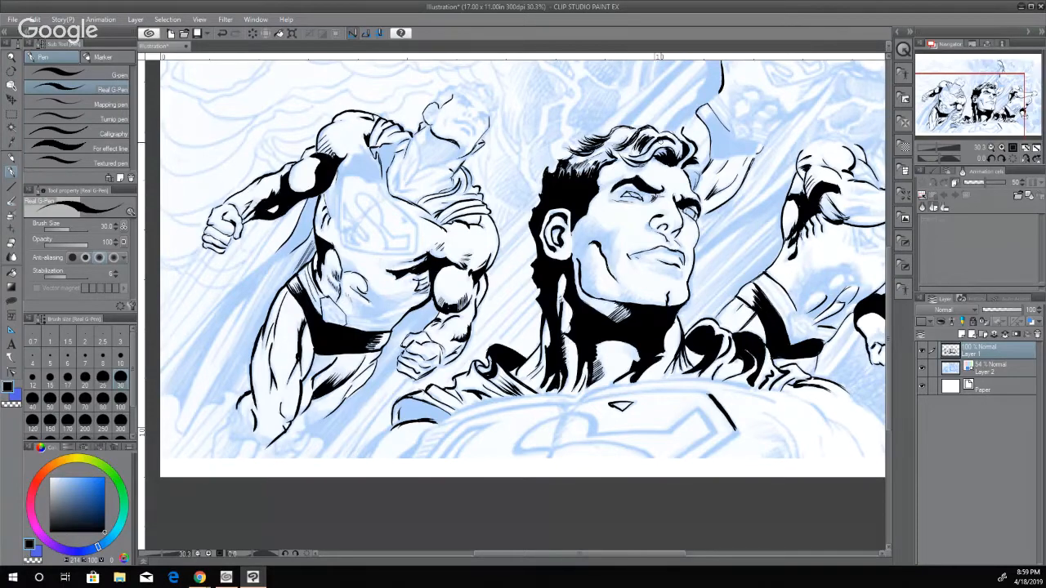
Ink fine strands in the central Superman's hair and shade the shoulder area below the left-hand cape folds
{"action": "mouse_move", "coordinate": [649, 162]}
{"action": "left_mouse_down"}
{"action": "mouse_move", "coordinate": [620, 170]}
{"action": "mouse_move", "coordinate": [656, 149]}
{"action": "mouse_move", "coordinate": [617, 163]}
{"action": "left_mouse_up"}
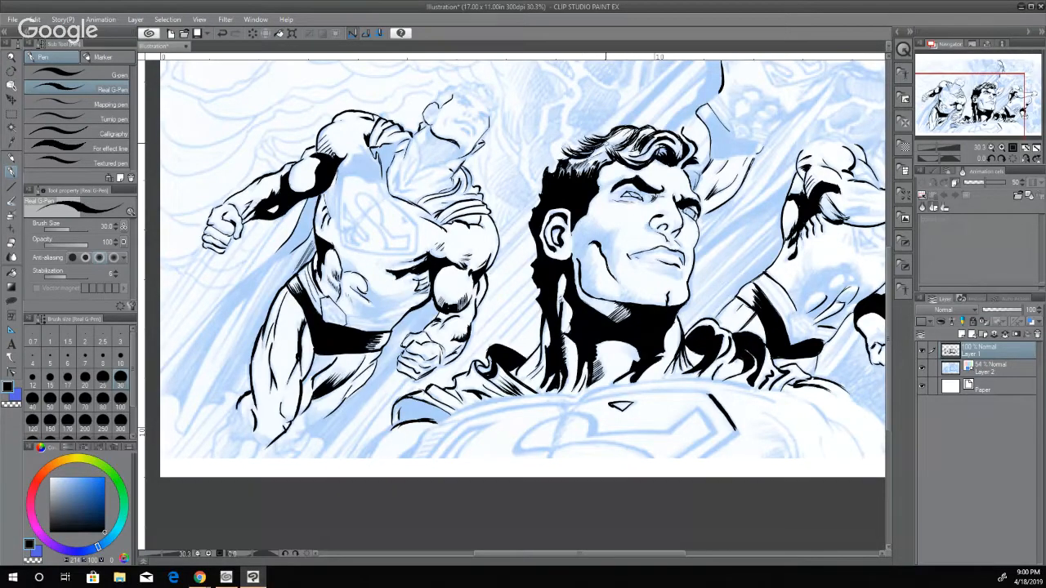
{"action": "left_click_drag", "start_coordinate": [612, 133], "coordinate": [586, 153]}
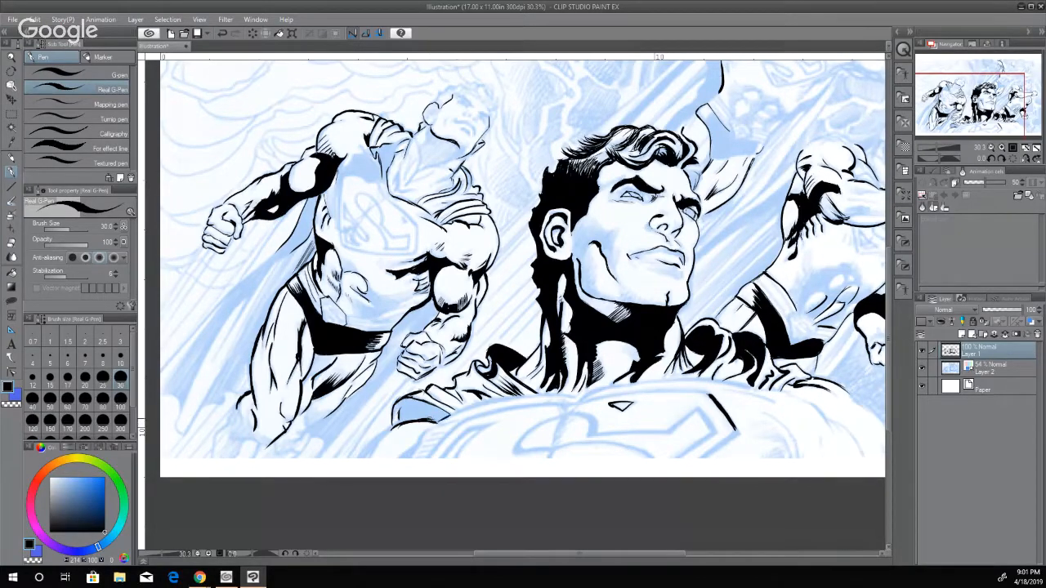
{"action": "mouse_move", "coordinate": [415, 421]}
{"action": "left_mouse_down"}
{"action": "mouse_move", "coordinate": [435, 421]}
{"action": "mouse_move", "coordinate": [409, 409]}
{"action": "left_mouse_up"}
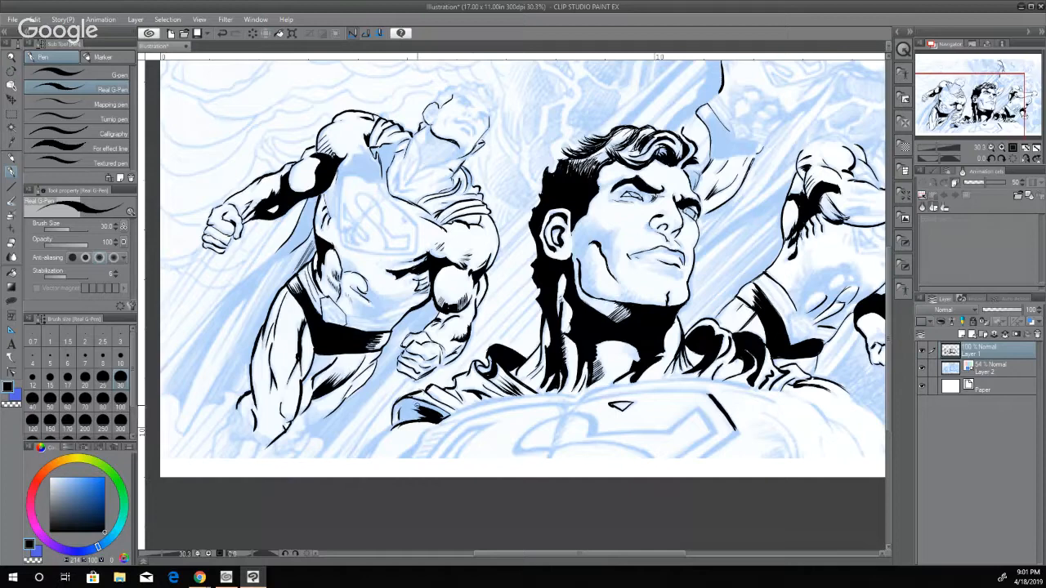
{"action": "mouse_move", "coordinate": [444, 417]}
{"action": "left_mouse_down"}
{"action": "mouse_move", "coordinate": [410, 400]}
{"action": "mouse_move", "coordinate": [426, 405]}
{"action": "left_mouse_up"}
{"action": "key", "text": "alt+Tab"}
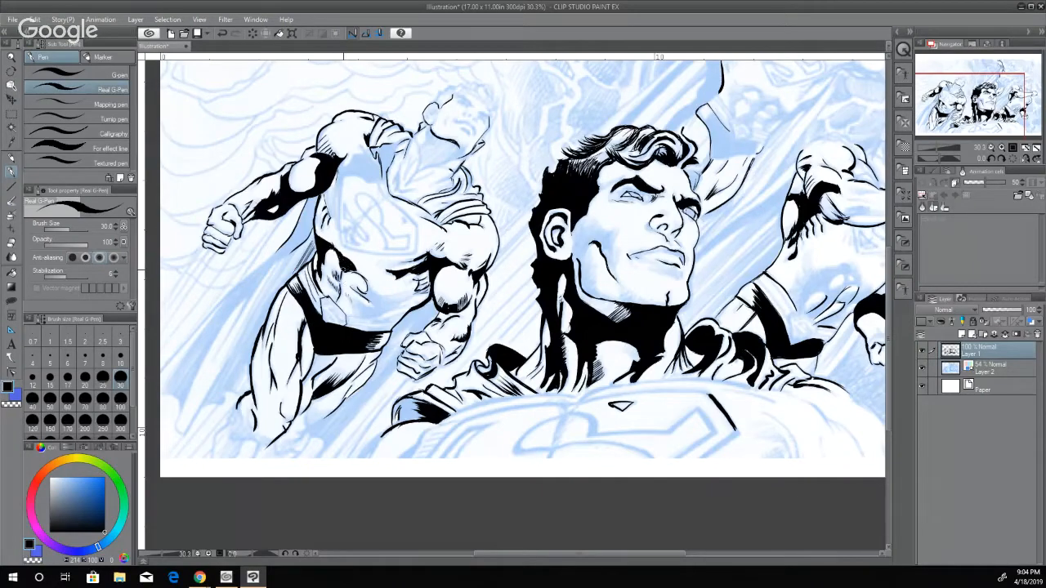
Ink the left flying figure's abdominal contours and the contour of the central Superman's right-hand shoulder
{"action": "left_click_drag", "start_coordinate": [350, 269], "coordinate": [367, 294]}
{"action": "left_click_drag", "start_coordinate": [390, 290], "coordinate": [417, 295]}
{"action": "mouse_move", "coordinate": [541, 358]}
{"action": "left_mouse_down"}
{"action": "mouse_move", "coordinate": [527, 375]}
{"action": "mouse_move", "coordinate": [537, 374]}
{"action": "left_mouse_up"}
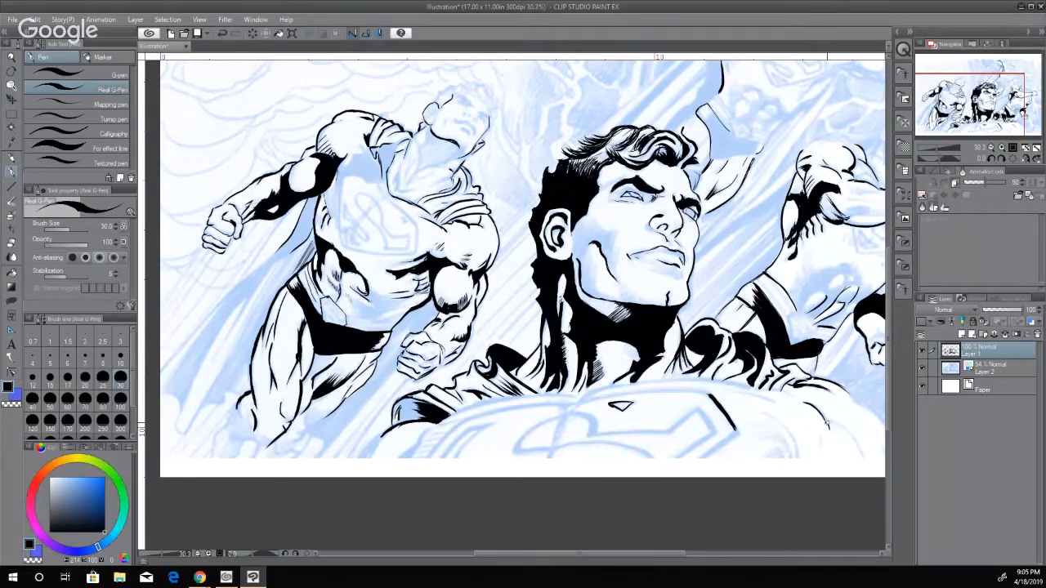
{"action": "left_click_drag", "start_coordinate": [824, 418], "coordinate": [862, 456]}
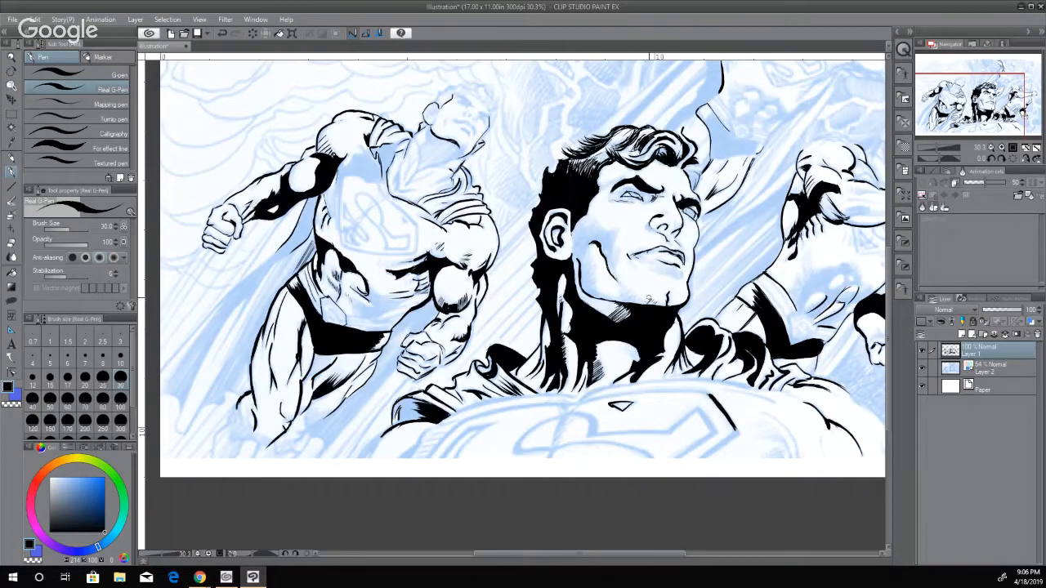
Add fine hatching to the central Superman's chin, jawline and cheek
{"action": "left_click_drag", "start_coordinate": [649, 296], "coordinate": [646, 301]}
{"action": "left_click_drag", "start_coordinate": [590, 295], "coordinate": [605, 301]}
{"action": "left_click_drag", "start_coordinate": [591, 228], "coordinate": [597, 220]}
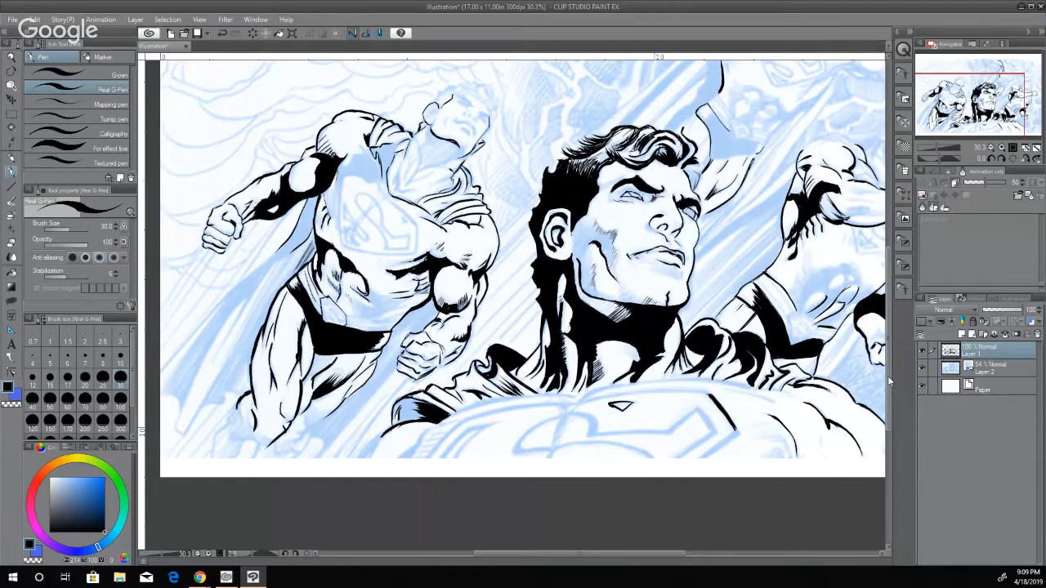
Ink the left flying figure's hairline, hair tufts and the outline of his head
{"action": "scroll", "coordinate": [887, 376], "scroll_direction": "up", "scroll_amount": 1}
{"action": "scroll", "coordinate": [889, 373], "scroll_direction": "up", "scroll_amount": 2}
{"action": "scroll", "coordinate": [890, 349], "scroll_direction": "up", "scroll_amount": 4}
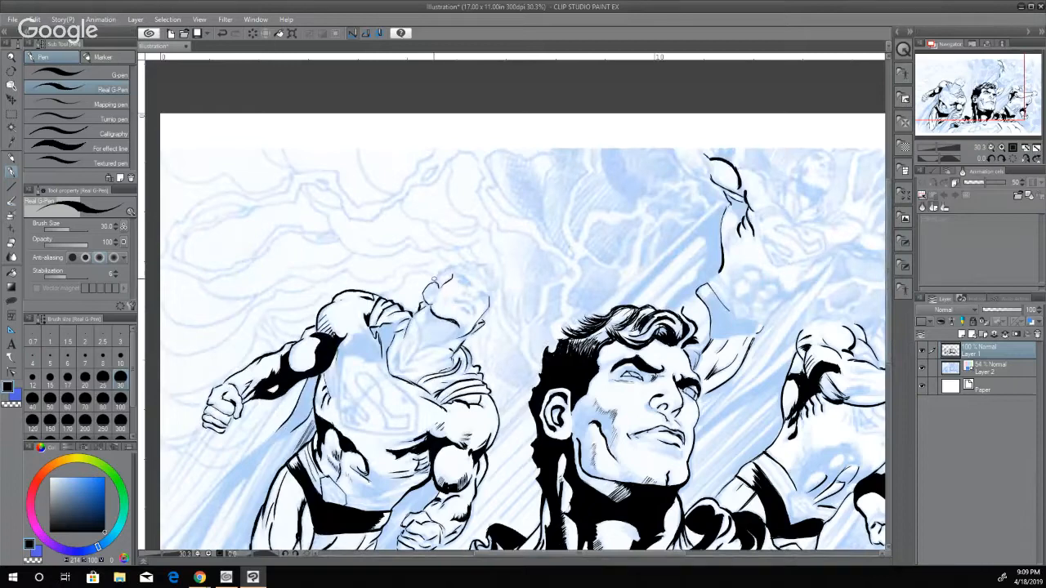
{"action": "left_click_drag", "start_coordinate": [439, 270], "coordinate": [462, 262]}
{"action": "left_click_drag", "start_coordinate": [487, 287], "coordinate": [488, 292]}
{"action": "left_click_drag", "start_coordinate": [454, 266], "coordinate": [469, 270]}
{"action": "left_click_drag", "start_coordinate": [479, 267], "coordinate": [483, 278]}
{"action": "left_click_drag", "start_coordinate": [491, 276], "coordinate": [495, 282]}
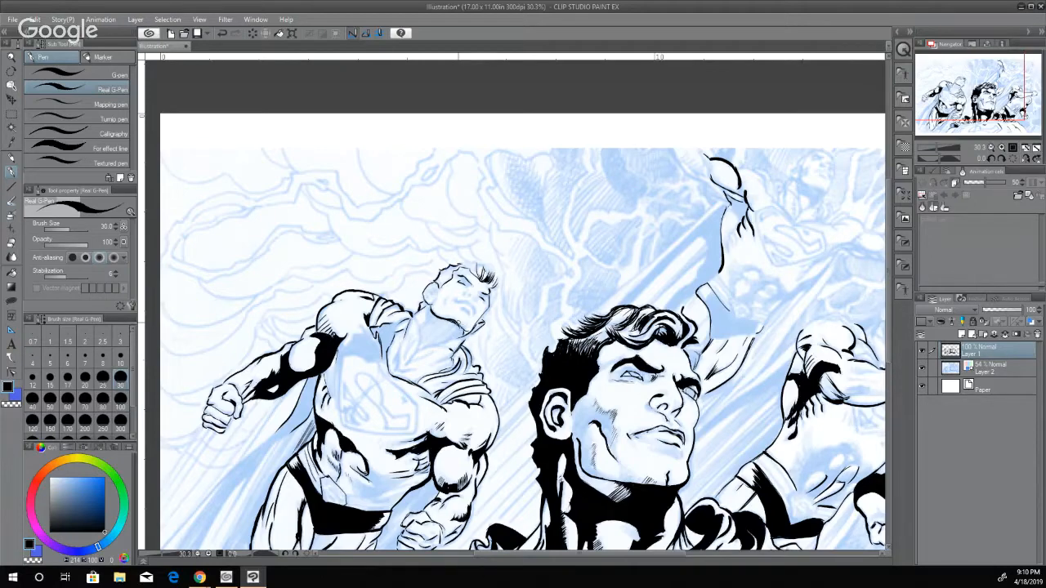
Ink the left flying figure's jaw and neck, and shade his chest around the emblem
{"action": "mouse_move", "coordinate": [452, 320]}
{"action": "left_mouse_down"}
{"action": "mouse_move", "coordinate": [462, 329]}
{"action": "mouse_move", "coordinate": [430, 309]}
{"action": "left_mouse_up"}
{"action": "left_click_drag", "start_coordinate": [397, 347], "coordinate": [395, 371]}
{"action": "left_click_drag", "start_coordinate": [415, 405], "coordinate": [415, 431]}
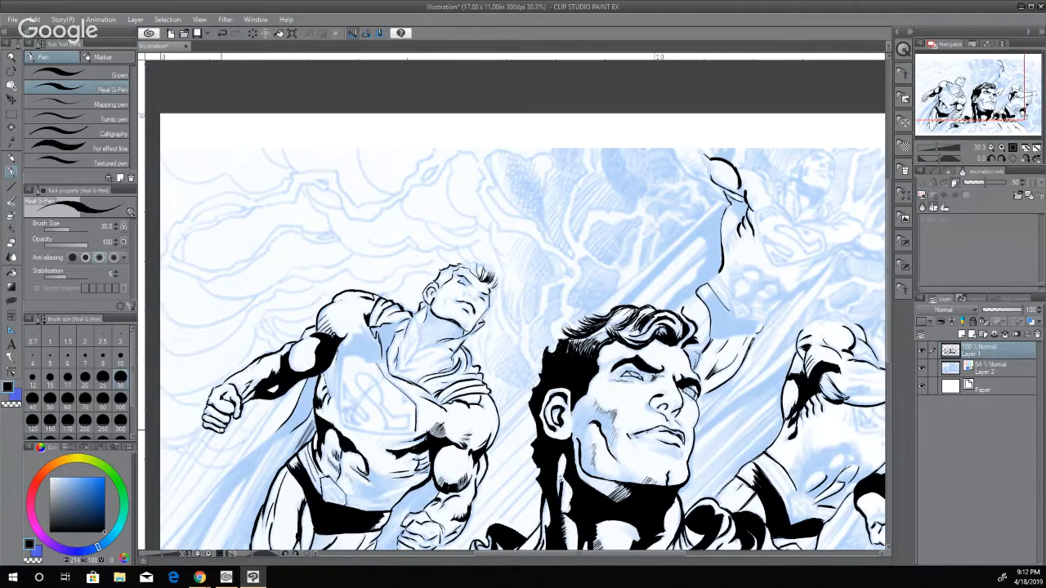
Ink the lightning bolt outlines along the right edge of the artwork, beside the right flying figure
{"action": "scroll", "coordinate": [220, 452], "scroll_direction": "down", "scroll_amount": 3}
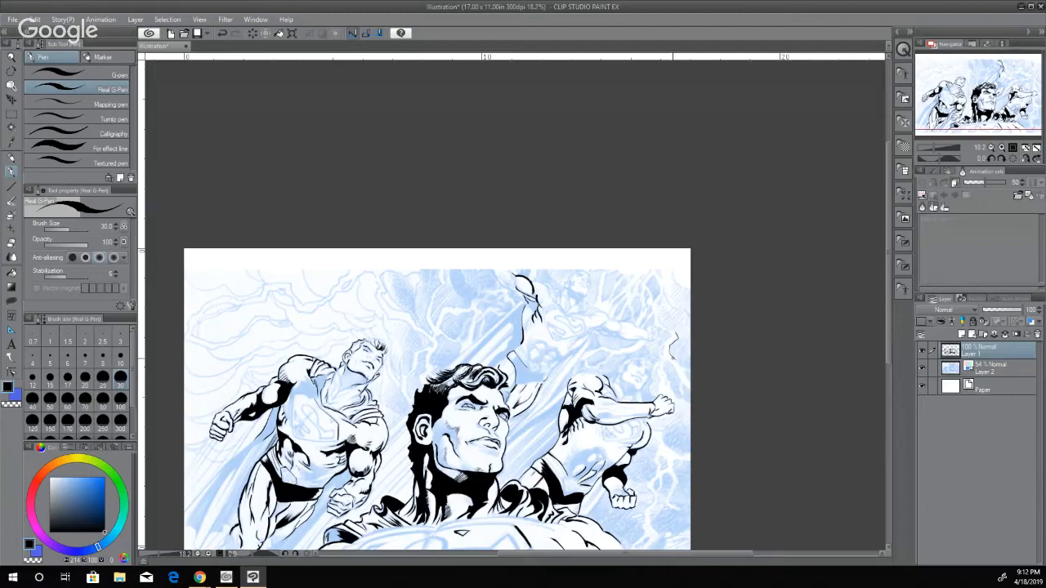
{"action": "left_click_drag", "start_coordinate": [675, 335], "coordinate": [689, 371]}
{"action": "left_click_drag", "start_coordinate": [652, 442], "coordinate": [661, 503]}
{"action": "left_click_drag", "start_coordinate": [677, 469], "coordinate": [664, 504]}
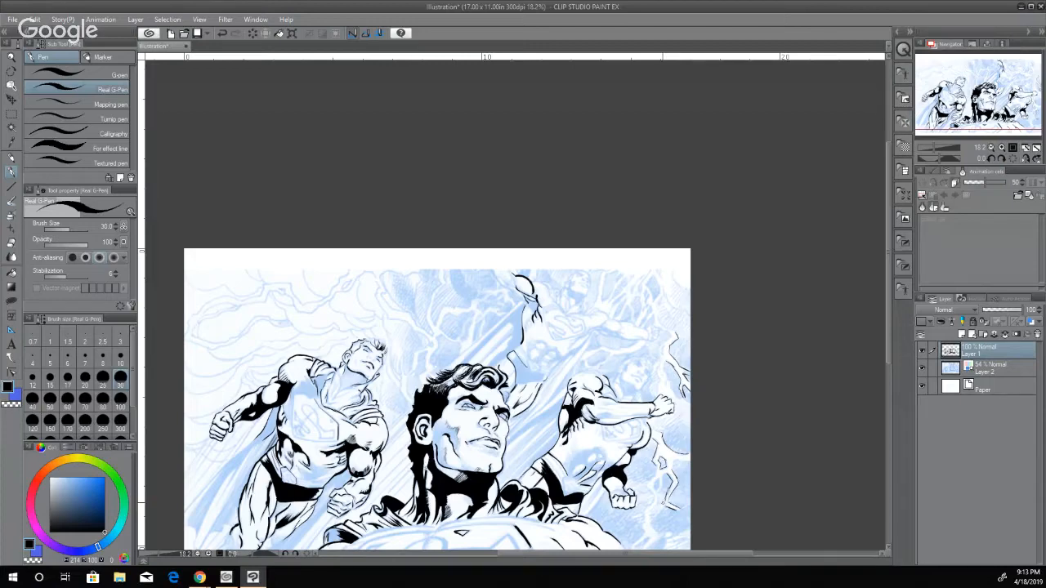
{"action": "mouse_move", "coordinate": [653, 480]}
{"action": "left_mouse_down"}
{"action": "mouse_move", "coordinate": [662, 476]}
{"action": "mouse_move", "coordinate": [651, 485]}
{"action": "left_mouse_up"}
{"action": "left_click_drag", "start_coordinate": [653, 467], "coordinate": [647, 513]}
Ink muscle contours and shadows on the right flying figure's torso, waist and outstretched forearm
{"action": "mouse_move", "coordinate": [588, 463]}
{"action": "left_mouse_down"}
{"action": "mouse_move", "coordinate": [591, 453]}
{"action": "mouse_move", "coordinate": [572, 458]}
{"action": "left_mouse_up"}
{"action": "left_click_drag", "start_coordinate": [577, 452], "coordinate": [574, 438]}
{"action": "left_click_drag", "start_coordinate": [576, 454], "coordinate": [572, 462]}
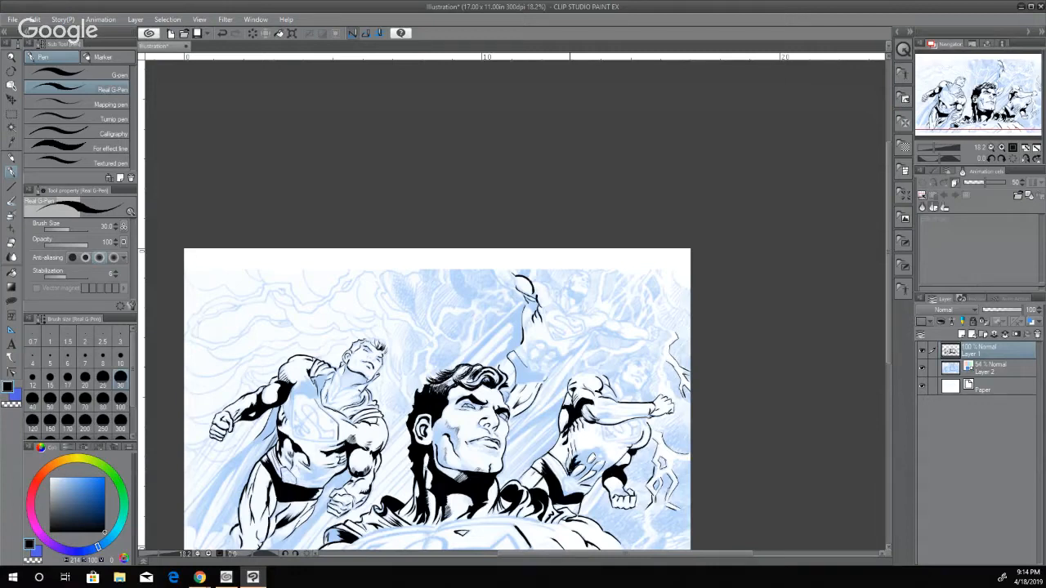
{"action": "mouse_move", "coordinate": [567, 473]}
{"action": "left_mouse_down"}
{"action": "mouse_move", "coordinate": [568, 459]}
{"action": "mouse_move", "coordinate": [568, 467]}
{"action": "left_mouse_up"}
{"action": "left_click_drag", "start_coordinate": [577, 489], "coordinate": [598, 474]}
{"action": "mouse_move", "coordinate": [648, 414]}
{"action": "left_mouse_down"}
{"action": "mouse_move", "coordinate": [628, 415]}
{"action": "mouse_move", "coordinate": [641, 414]}
{"action": "left_mouse_up"}
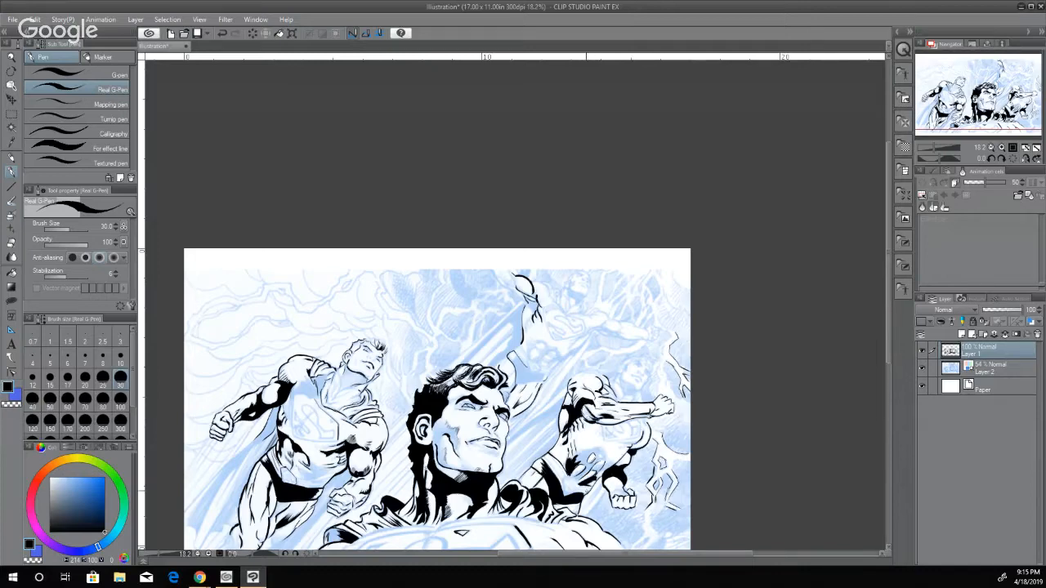
{"action": "left_click_drag", "start_coordinate": [600, 426], "coordinate": [602, 438]}
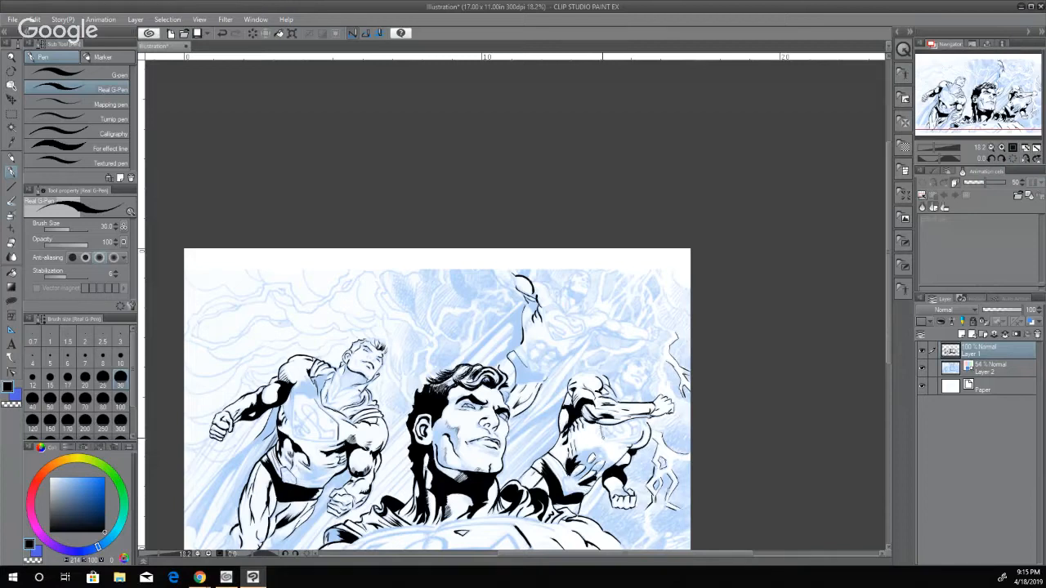
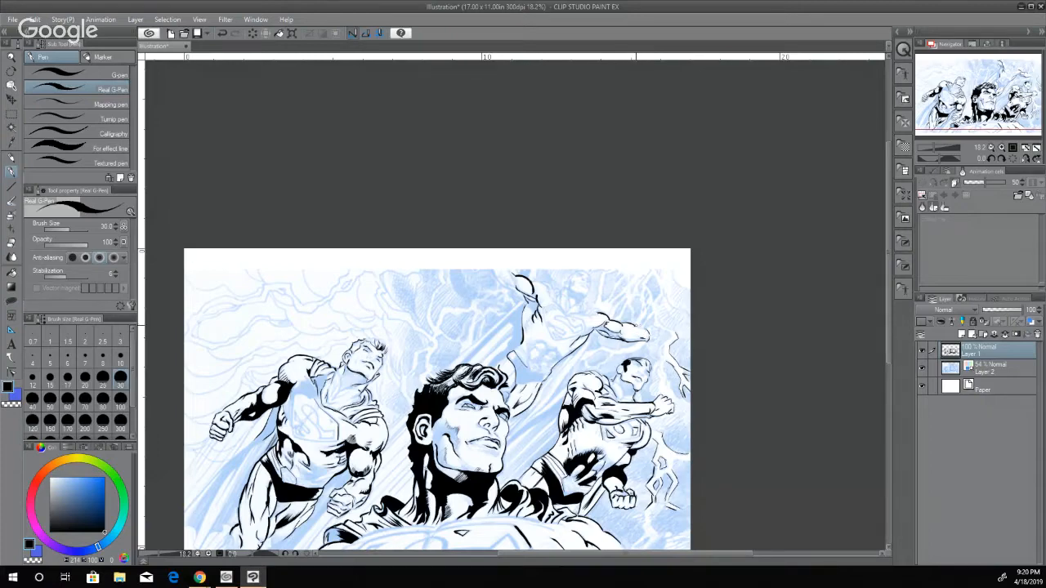
Ink the upper flying figure's outstretched hand and review the line art with the blue pencil layer temporarily hidden
{"action": "left_click_drag", "start_coordinate": [633, 330], "coordinate": [648, 326]}
{"action": "left_click", "coordinate": [921, 369]}
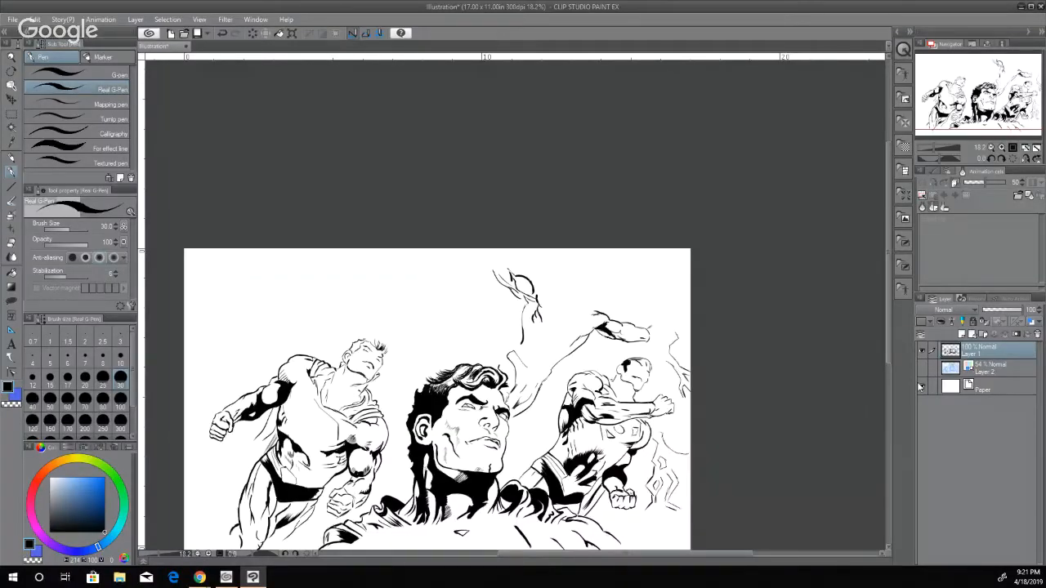
{"action": "left_click_drag", "start_coordinate": [885, 332], "coordinate": [878, 374]}
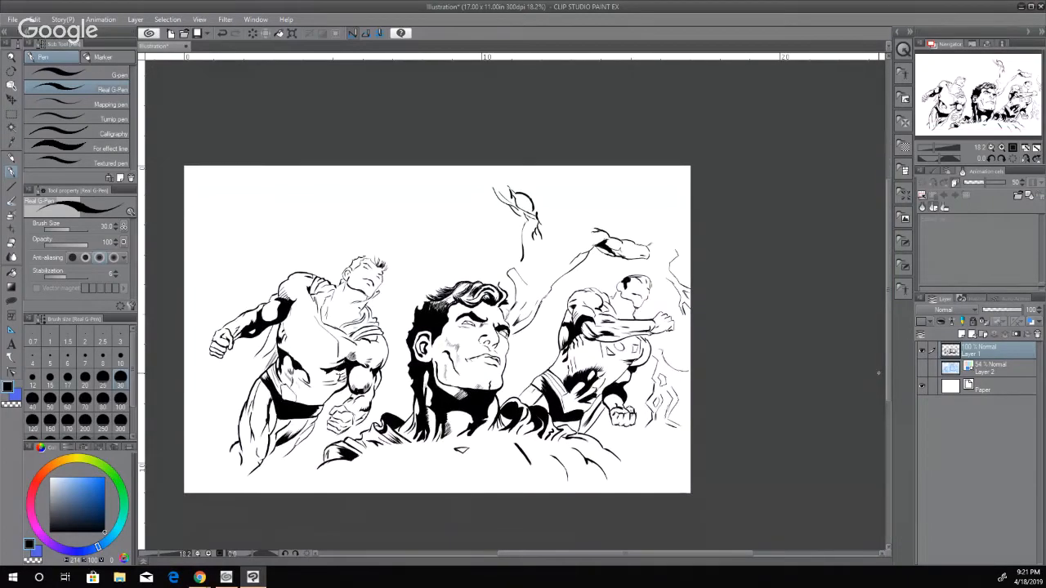
{"action": "scroll", "coordinate": [878, 377], "scroll_direction": "up", "scroll_amount": 1}
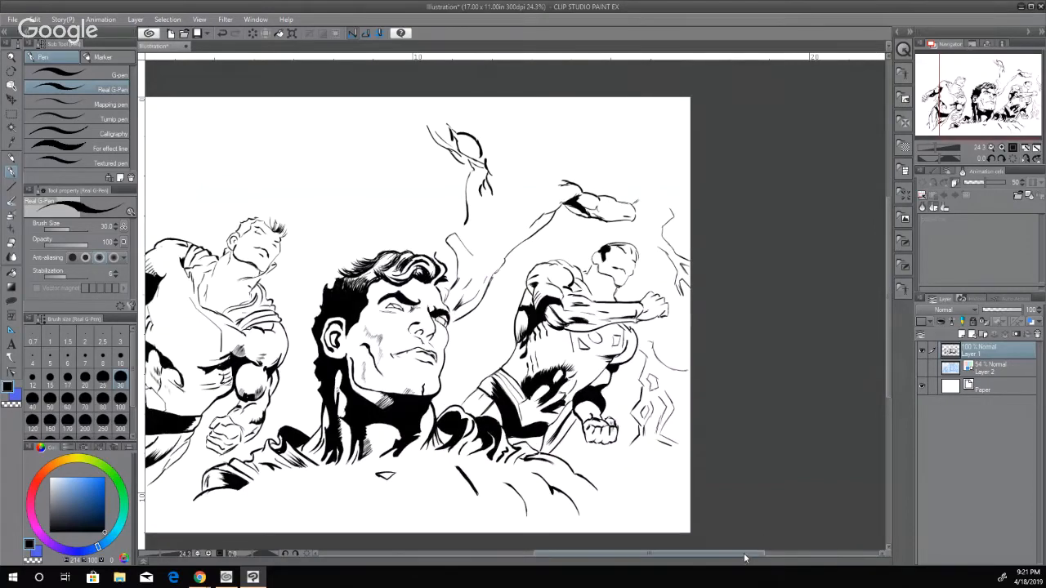
{"action": "left_click_drag", "start_coordinate": [747, 556], "coordinate": [699, 556]}
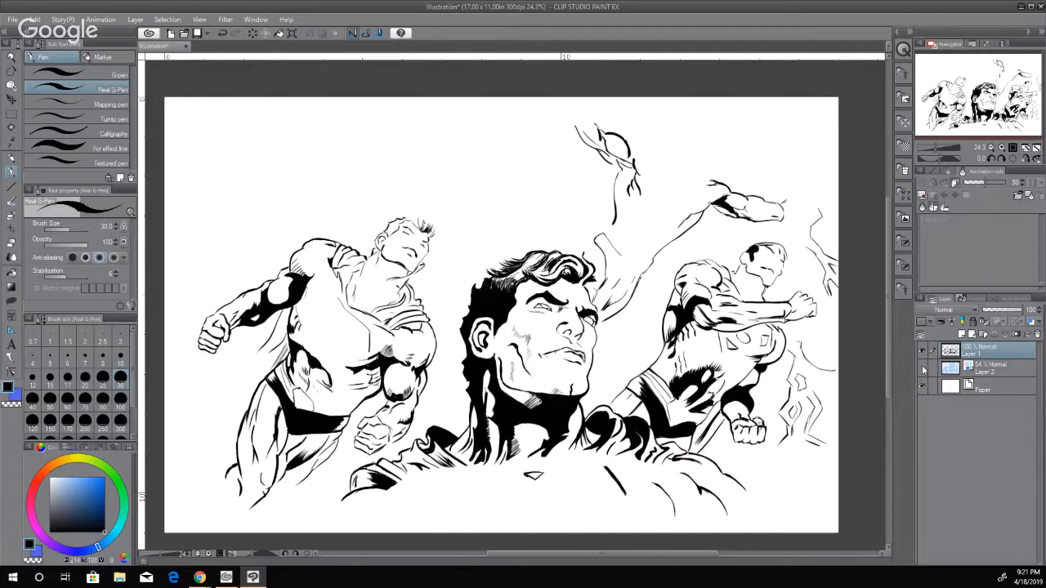
{"action": "left_click", "coordinate": [922, 370]}
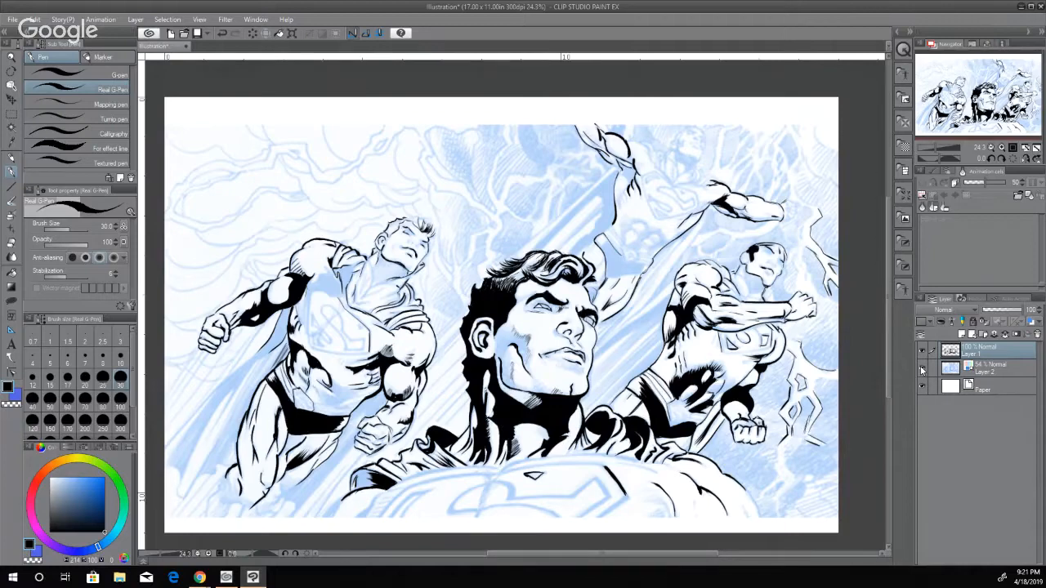
Ink the lightning bolt below the right figure's fist, and add black shadows to the upper flying figure's waist and upper thigh
{"action": "mouse_move", "coordinate": [776, 446]}
{"action": "left_mouse_down"}
{"action": "mouse_move", "coordinate": [779, 511]}
{"action": "mouse_move", "coordinate": [778, 502]}
{"action": "left_mouse_up"}
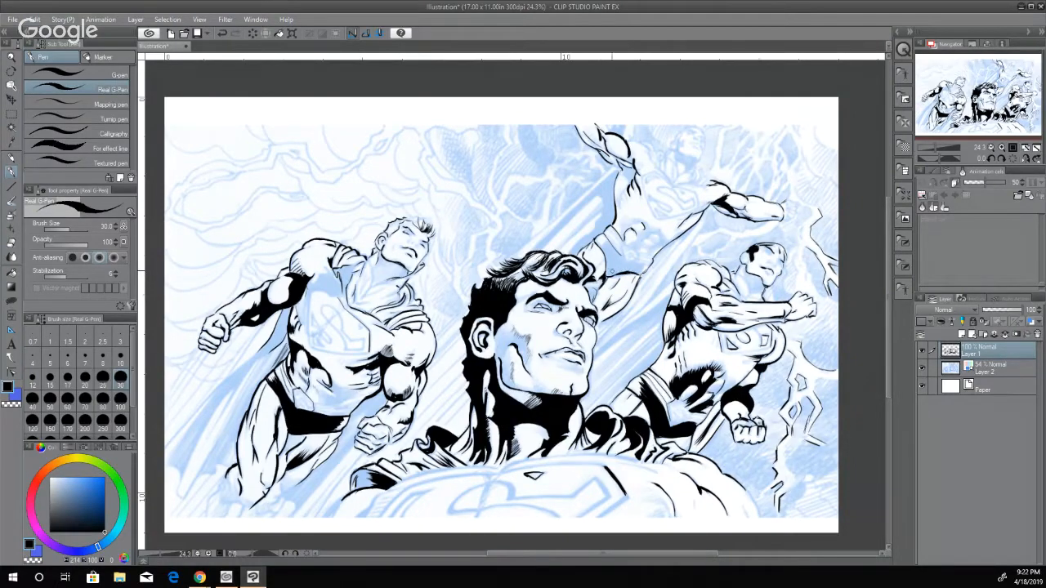
{"action": "left_click_drag", "start_coordinate": [636, 275], "coordinate": [621, 273]}
{"action": "left_click_drag", "start_coordinate": [593, 236], "coordinate": [610, 273]}
{"action": "left_click_drag", "start_coordinate": [634, 272], "coordinate": [605, 273]}
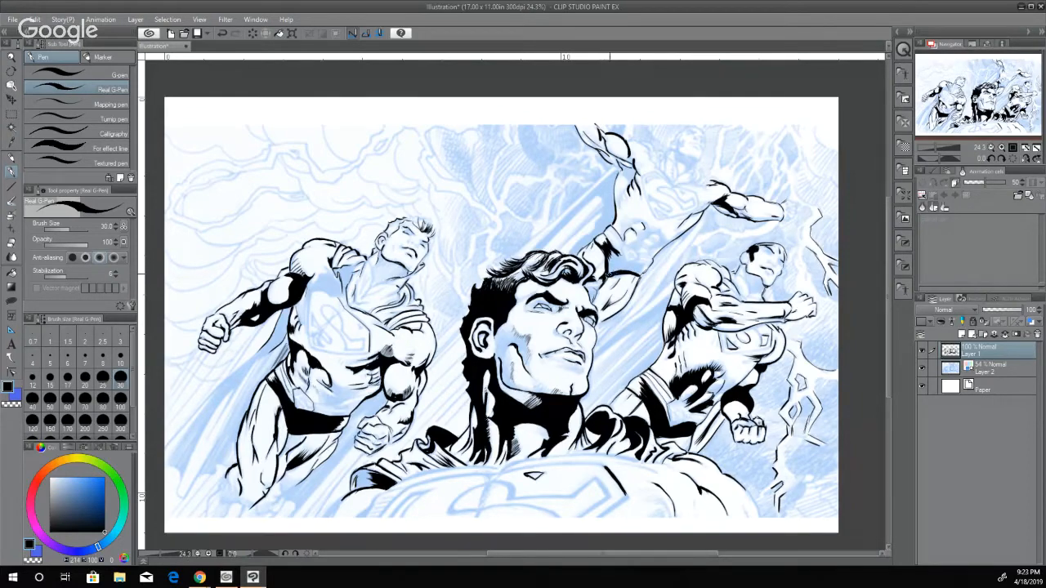
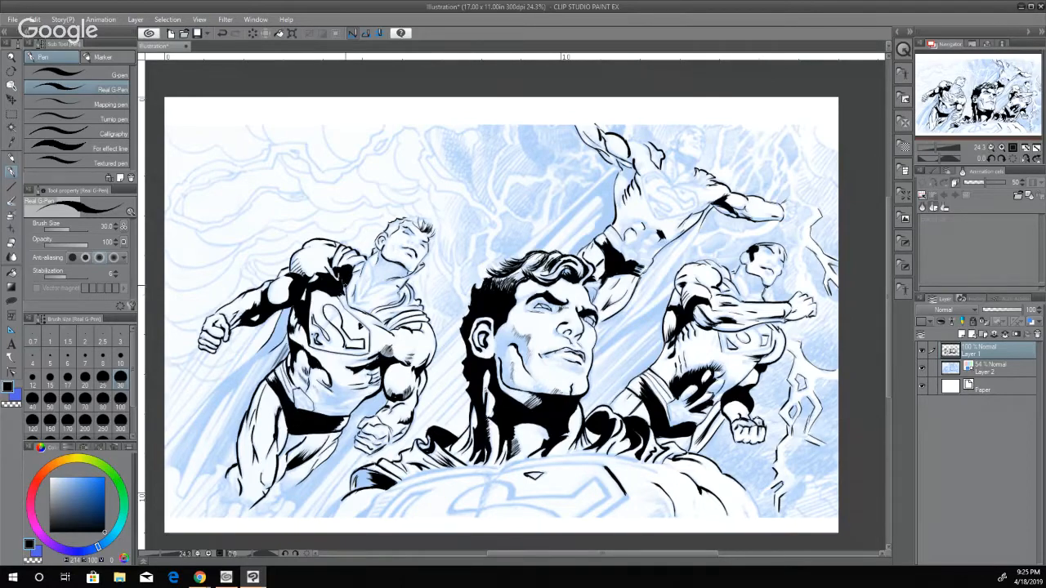
Ink the left flying figure's chest beside the emblem and add muscle contours and shadows across his abdomen
{"action": "left_click_drag", "start_coordinate": [365, 299], "coordinate": [352, 306]}
{"action": "left_click_drag", "start_coordinate": [347, 392], "coordinate": [329, 386]}
{"action": "mouse_move", "coordinate": [356, 401]}
{"action": "left_mouse_down"}
{"action": "mouse_move", "coordinate": [336, 415]}
{"action": "mouse_move", "coordinate": [315, 409]}
{"action": "mouse_move", "coordinate": [326, 408]}
{"action": "left_mouse_up"}
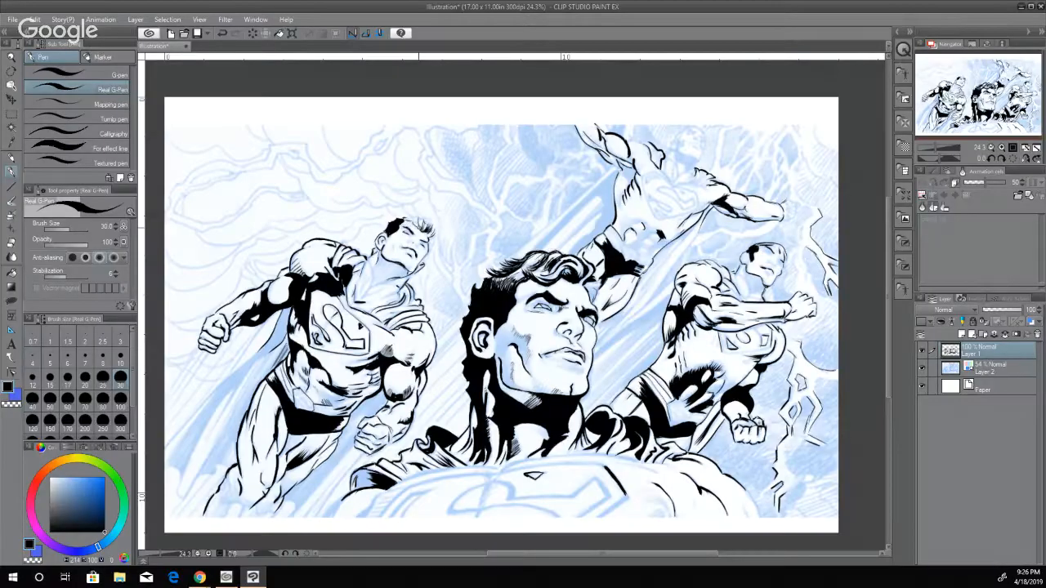
Fill the left flying figure's hair with solid black strokes, from the crown to the front tufts
{"action": "mouse_move", "coordinate": [422, 216]}
{"action": "left_mouse_down"}
{"action": "mouse_move", "coordinate": [414, 231]}
{"action": "mouse_move", "coordinate": [400, 225]}
{"action": "left_mouse_up"}
{"action": "mouse_move", "coordinate": [433, 223]}
{"action": "left_mouse_down"}
{"action": "mouse_move", "coordinate": [426, 237]}
{"action": "mouse_move", "coordinate": [416, 228]}
{"action": "left_mouse_up"}
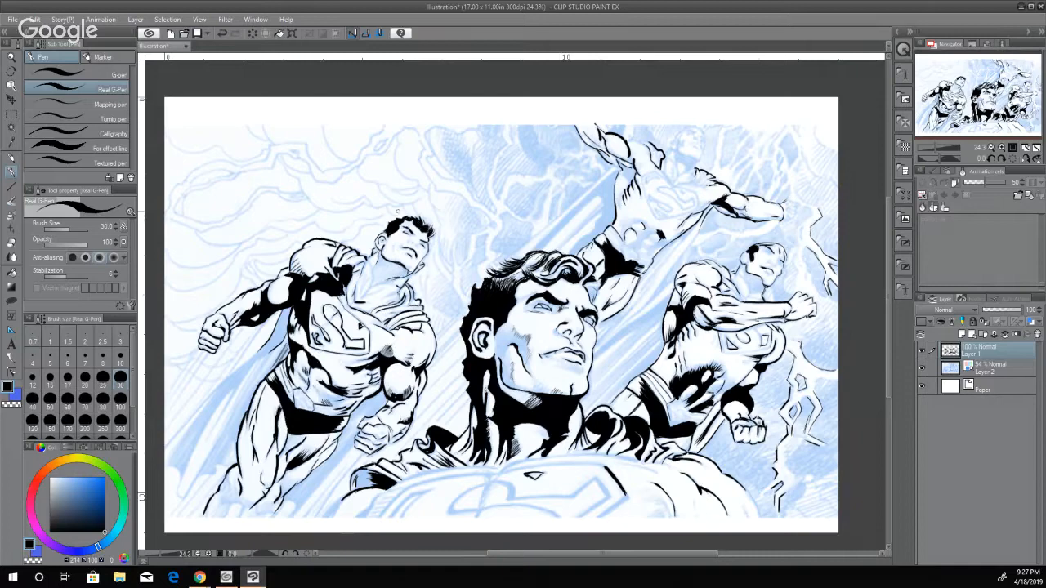